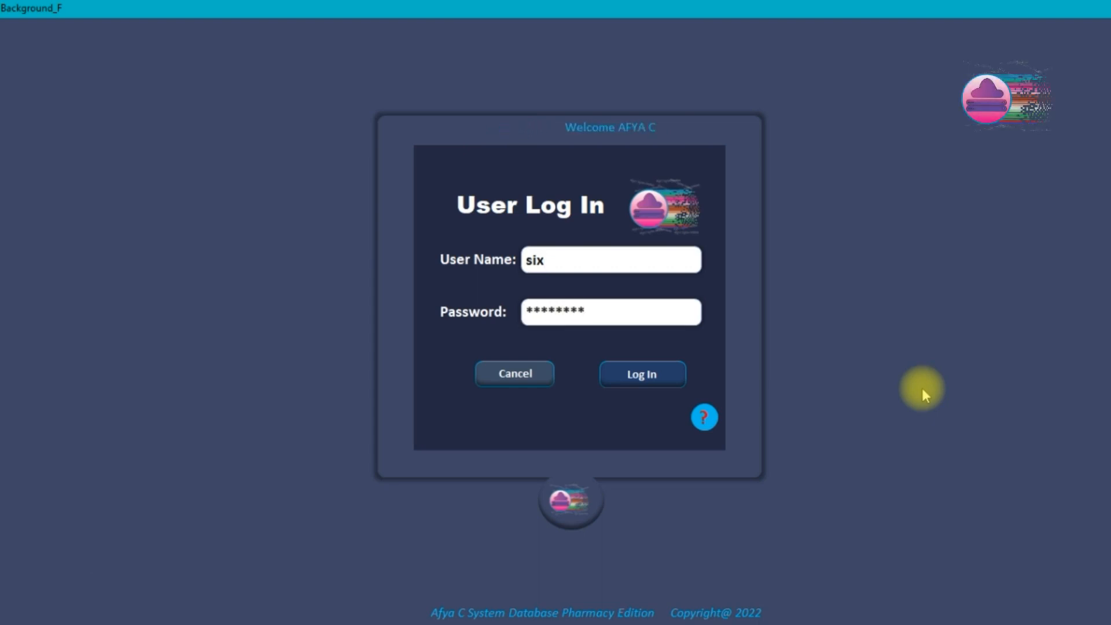
- Log in with the credentials already filled in and open the Stock inventory page
click(651, 375)
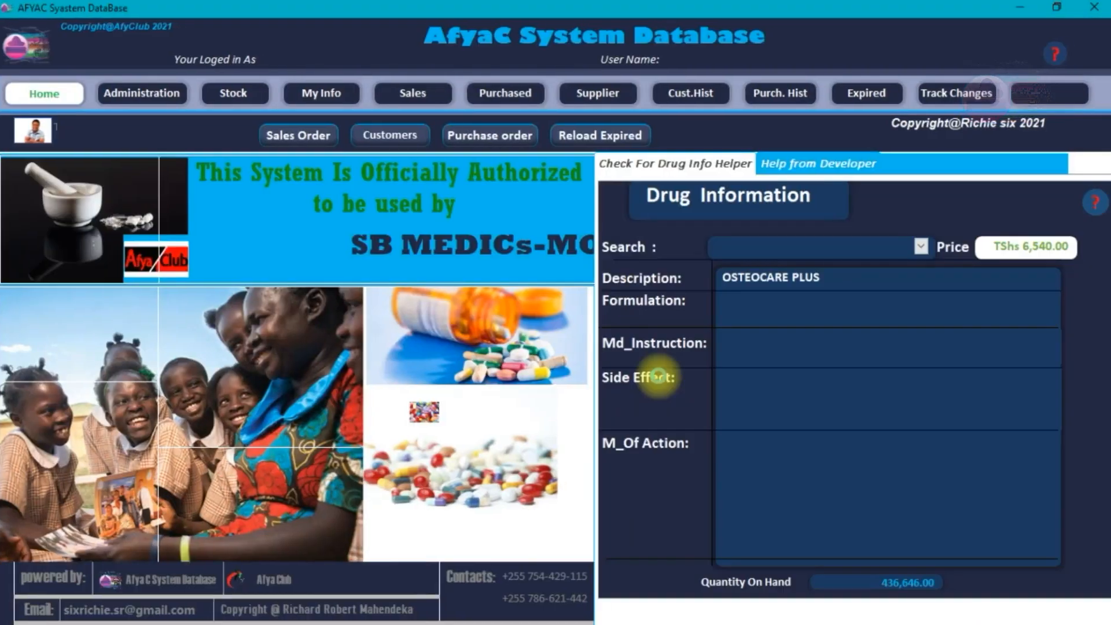
click(608, 370)
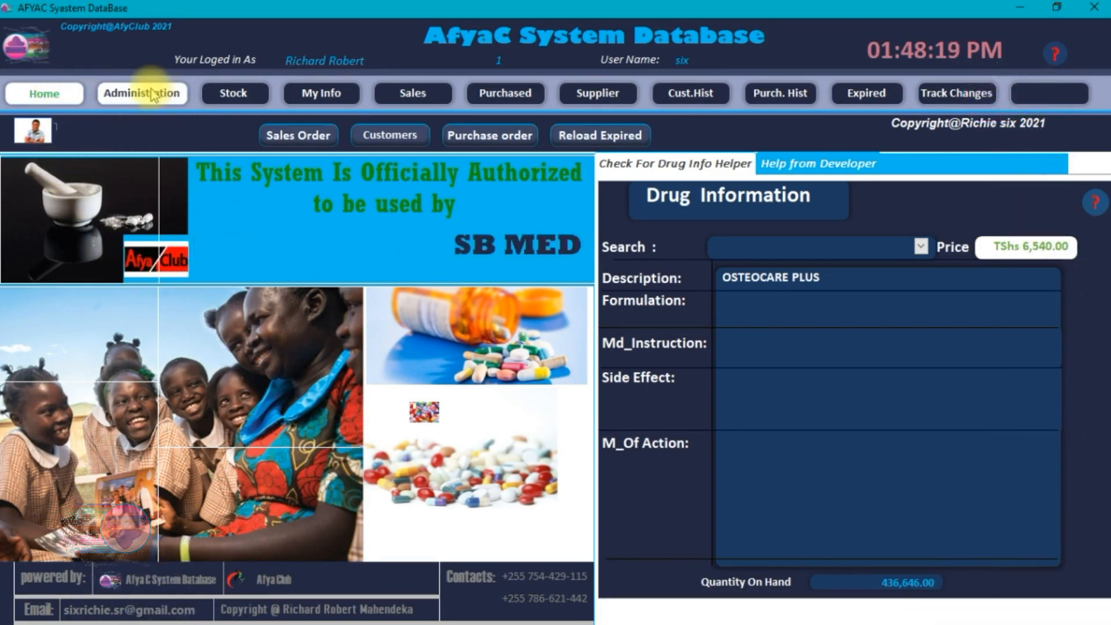
click(233, 98)
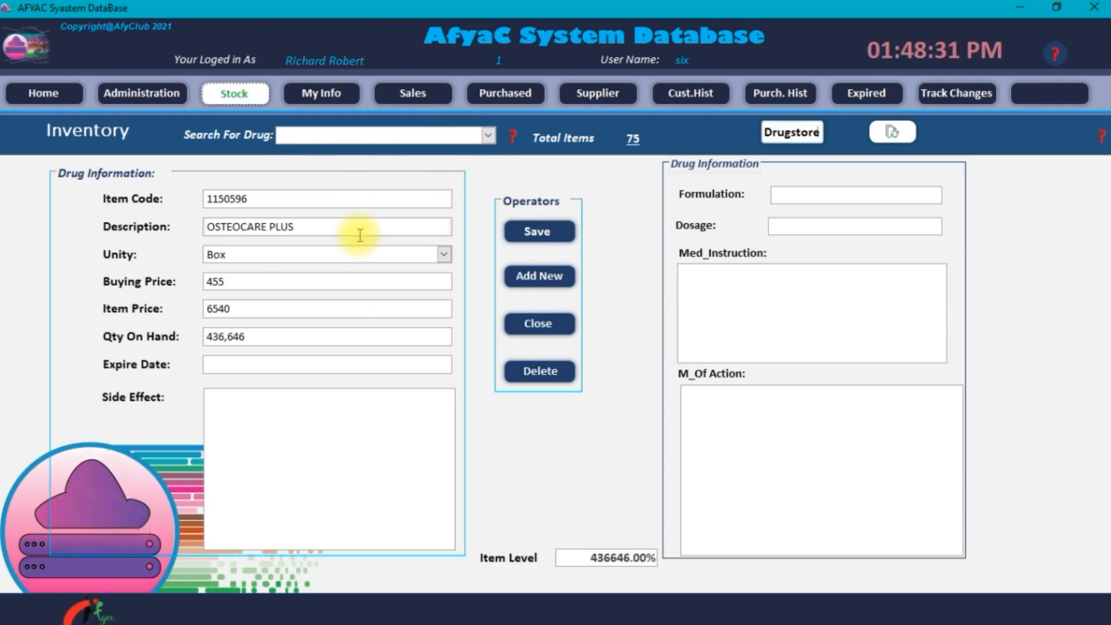
- Open the Administration page and select IROVEL H as the inventory transaction item
click(149, 100)
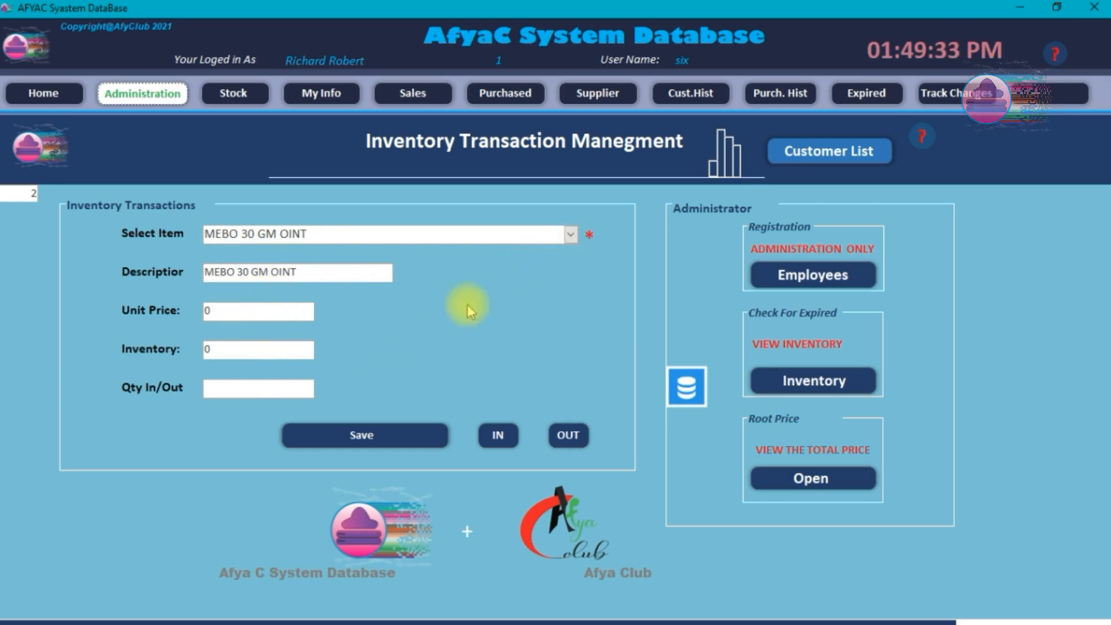
click(570, 235)
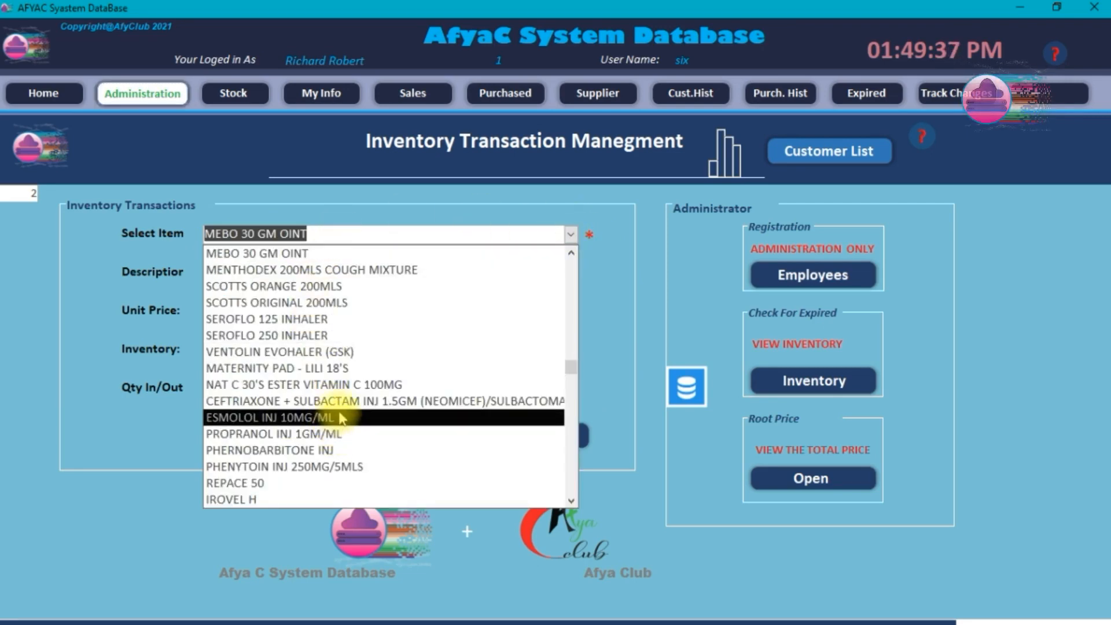
click(317, 499)
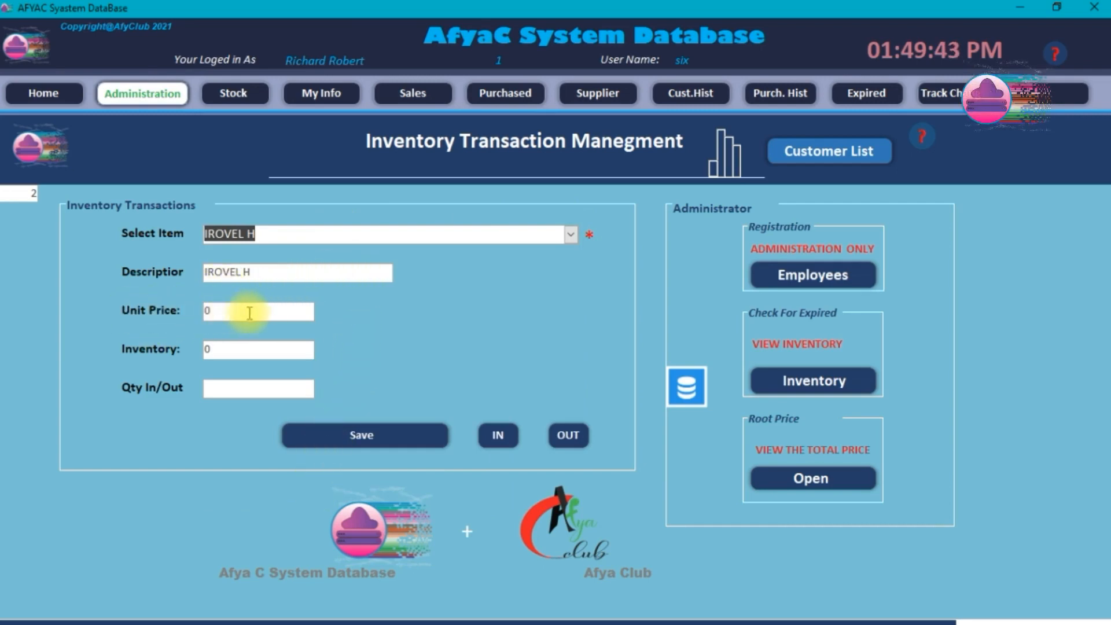
- Enter a quantity of 300 for IROVEL H and book it into the inventory, acknowledging the message
click(207, 310)
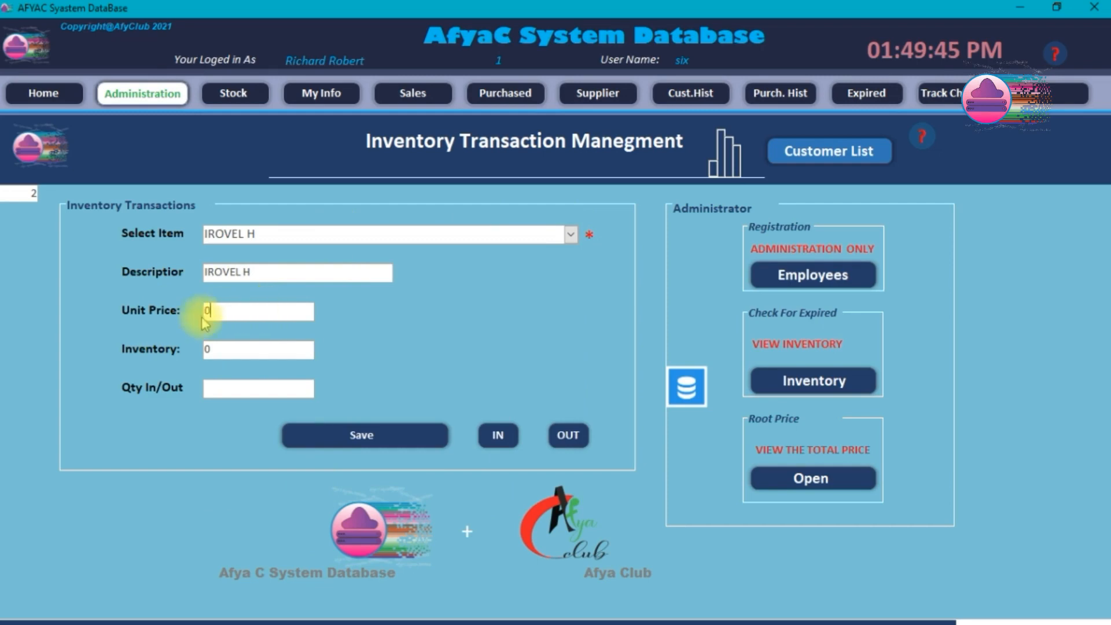
click(211, 349)
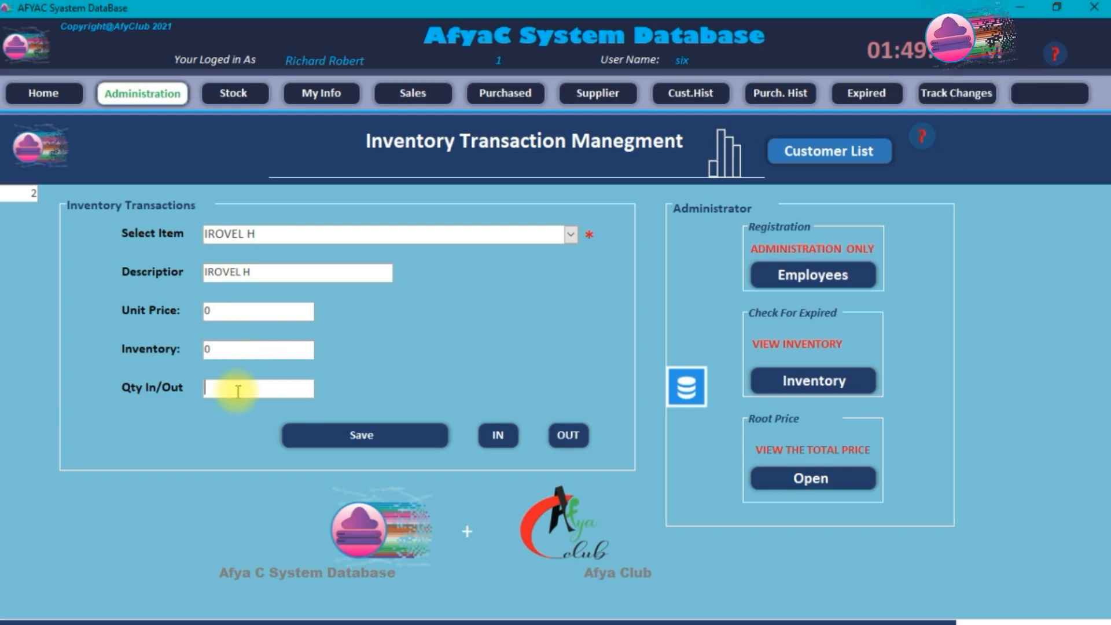
click(221, 349)
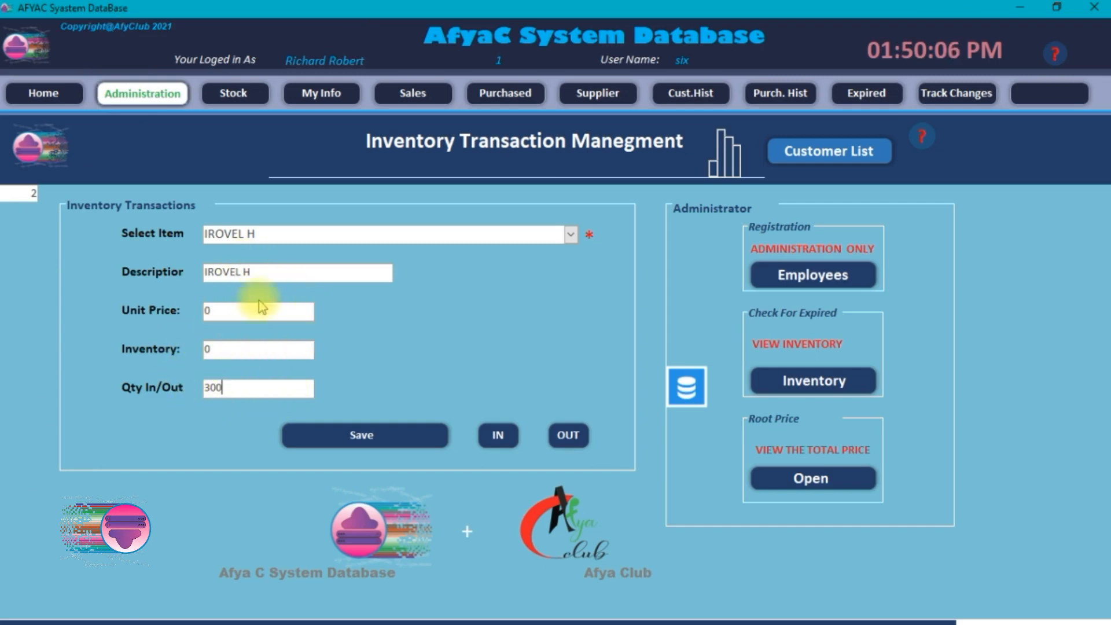
click(498, 438)
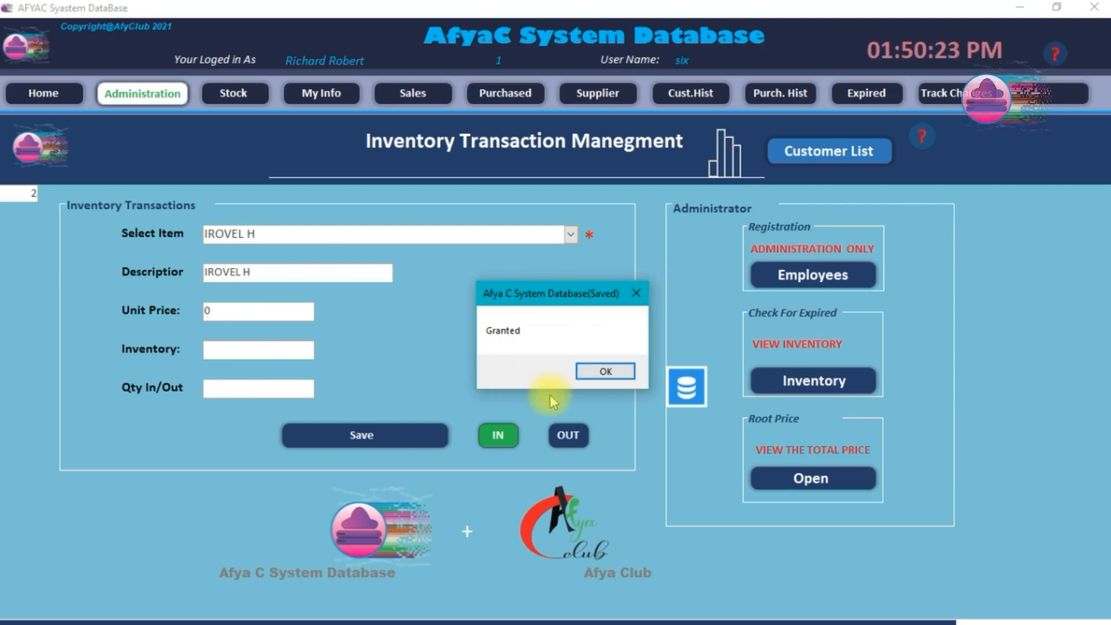
click(605, 371)
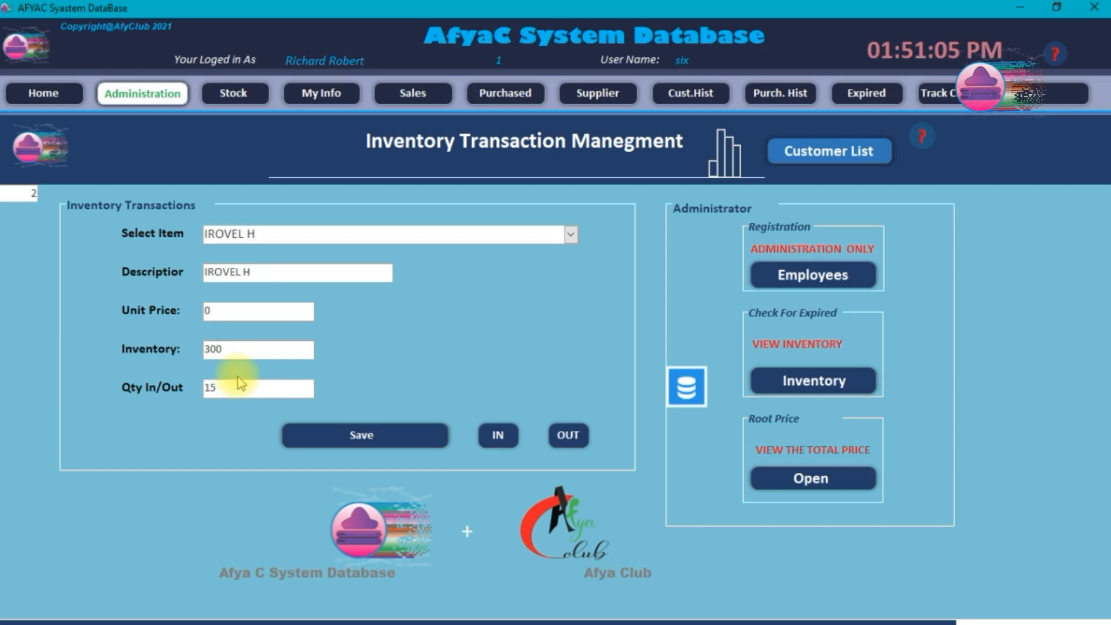
- Enter a quantity of 150 for IROVEL H and book it out of the inventory, acknowledging the message
text(0)
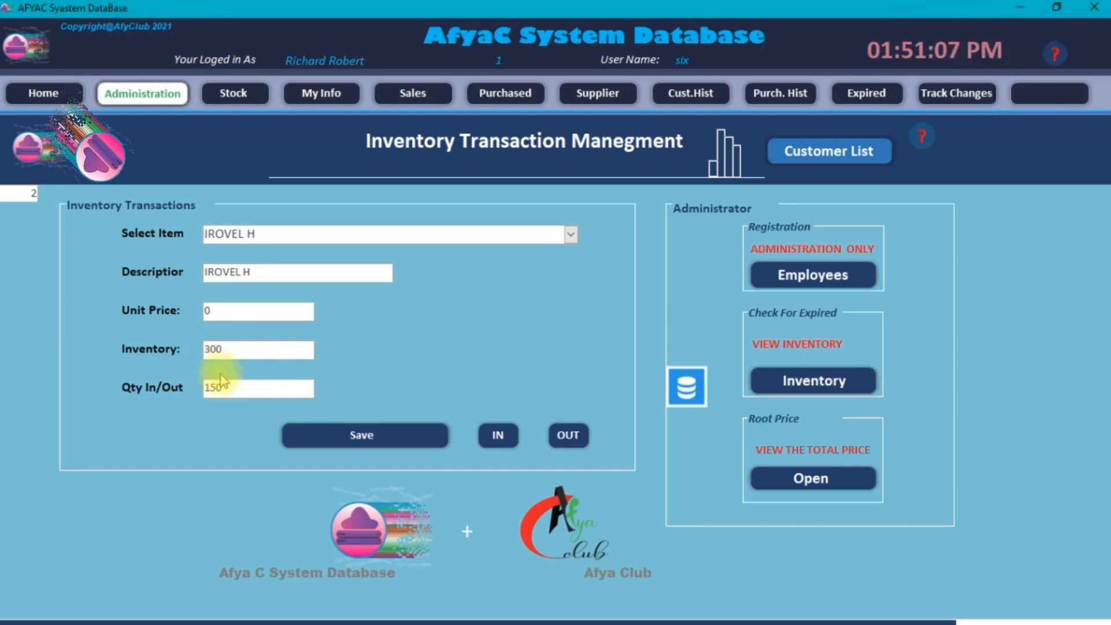
click(567, 435)
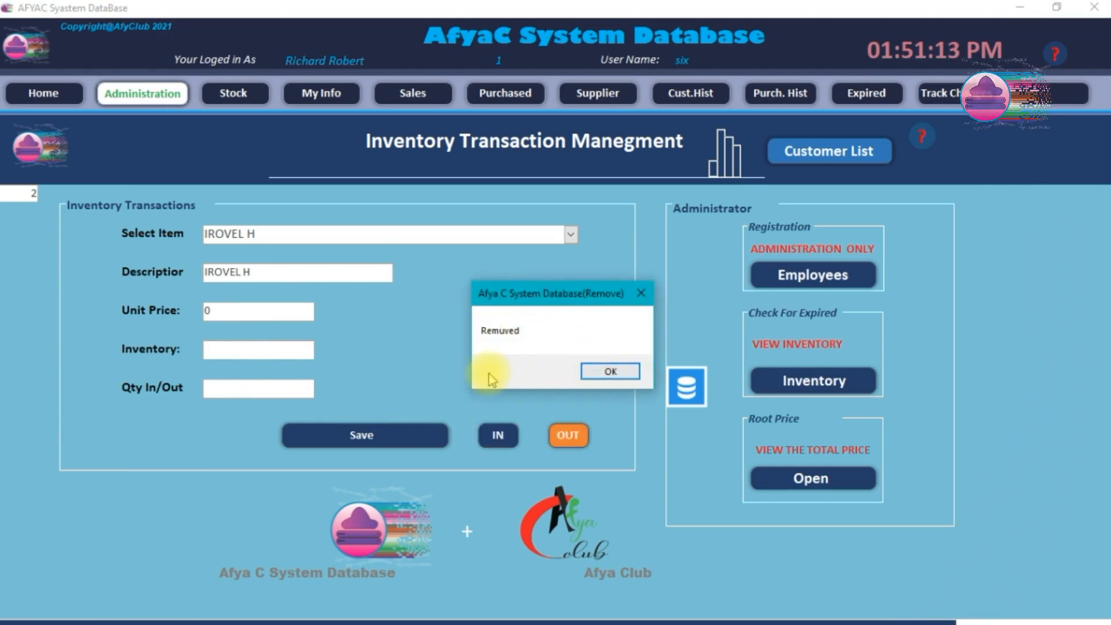
click(611, 372)
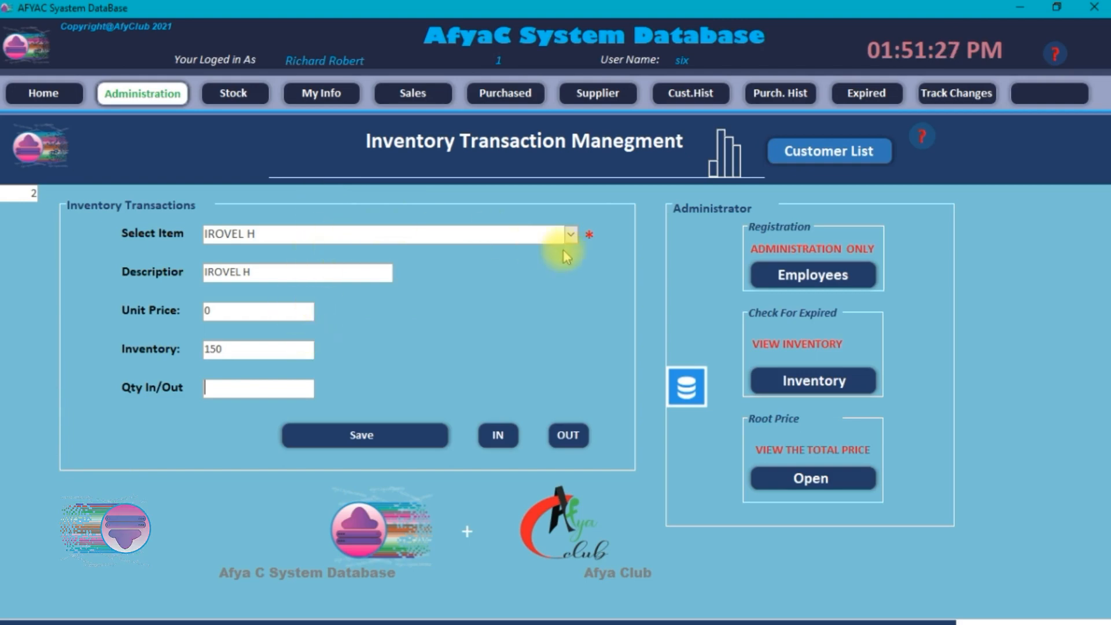
- Change the transaction item to ALBENDAZOLE SUNS (ZENTEL) and go to its in/out quantity
click(569, 235)
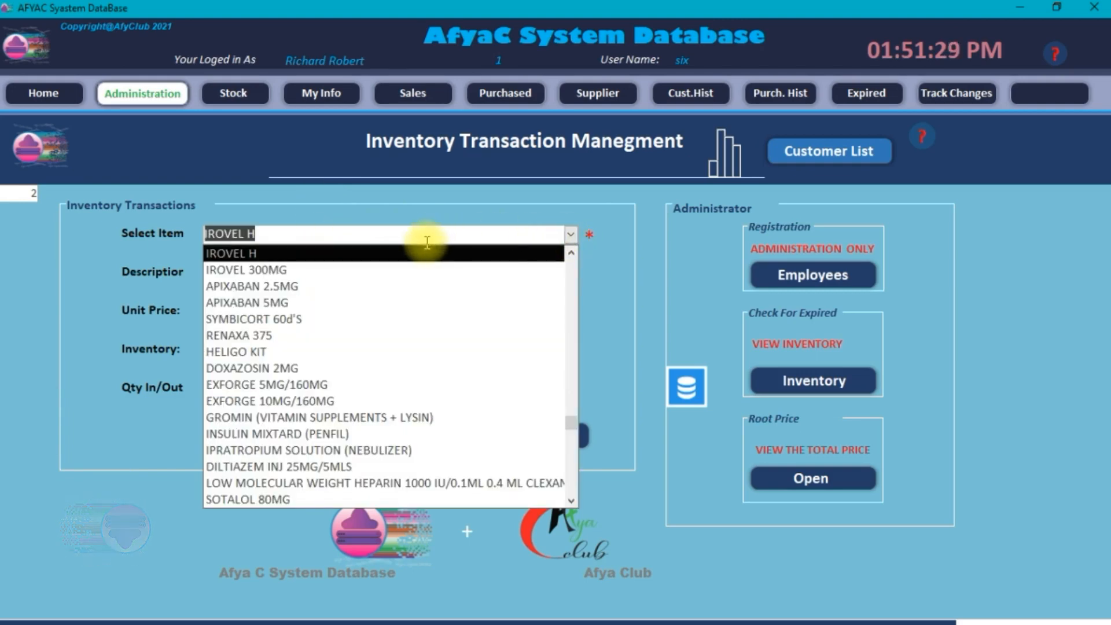
text(fgf)
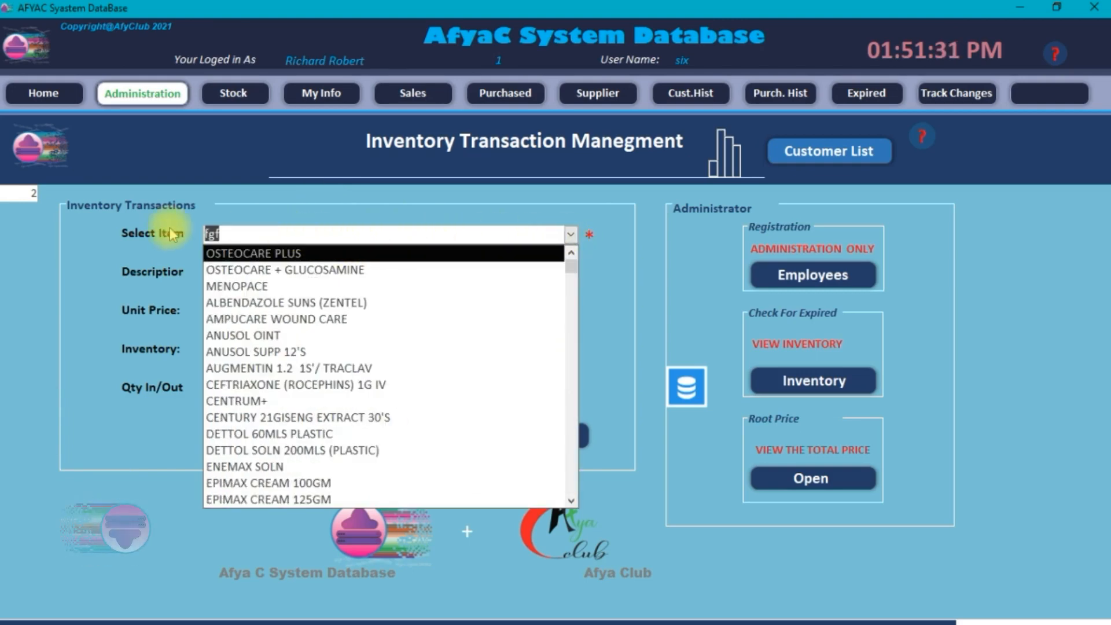
click(324, 302)
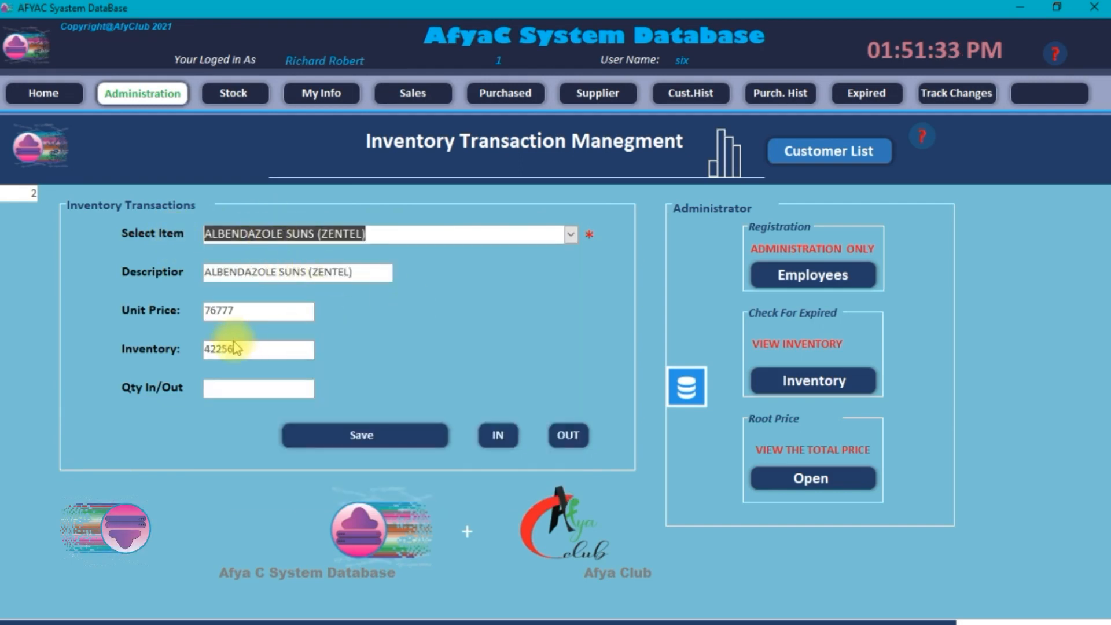
click(240, 399)
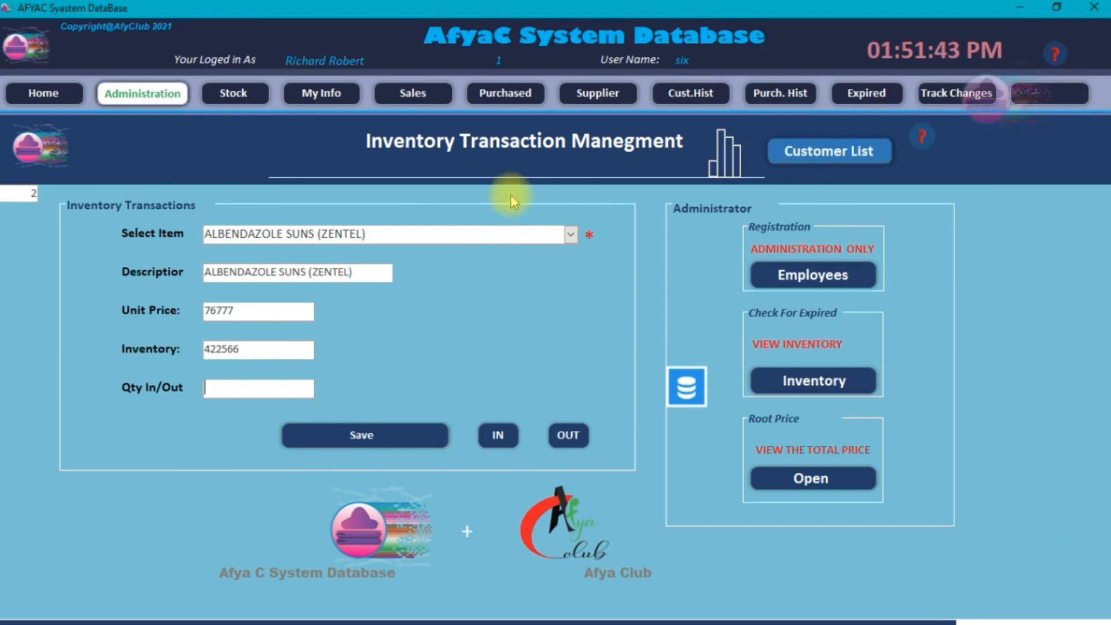
- Look over the customer list from the Administration page and close it
click(826, 153)
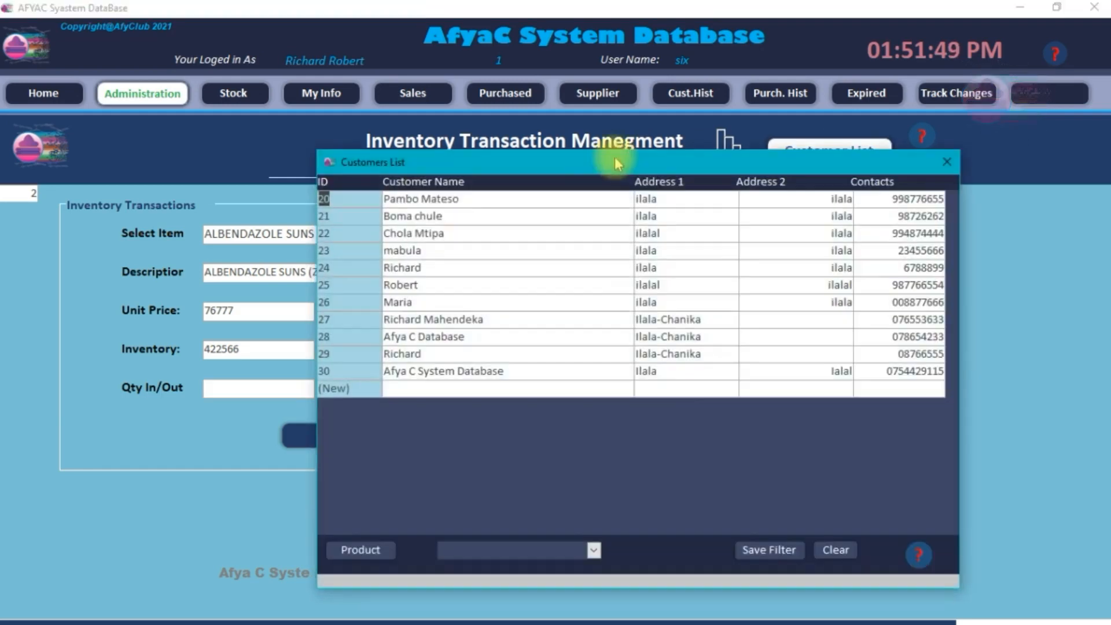
drag(650, 160, 544, 158)
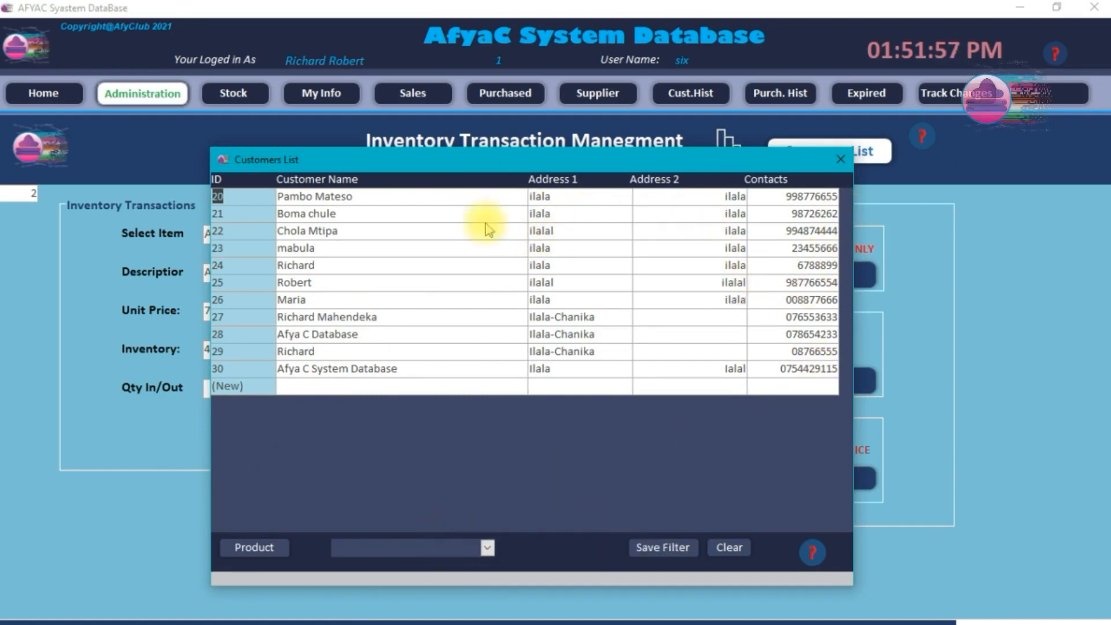
click(842, 161)
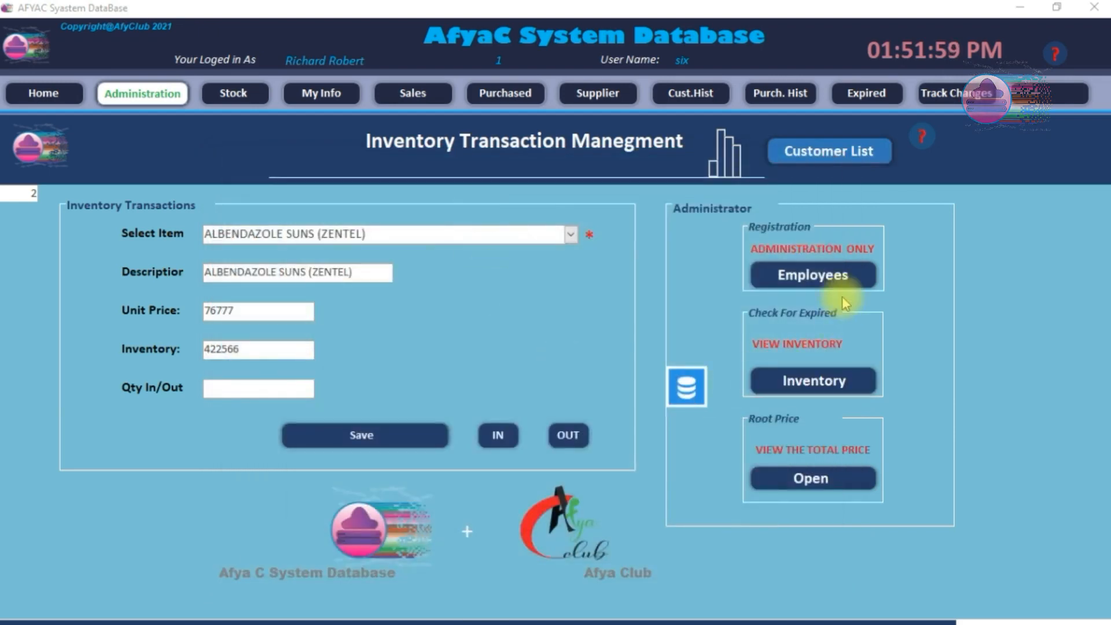
- View the employee registration form and the inventory search for expired dates, closing each one
click(817, 278)
drag(577, 179, 546, 156)
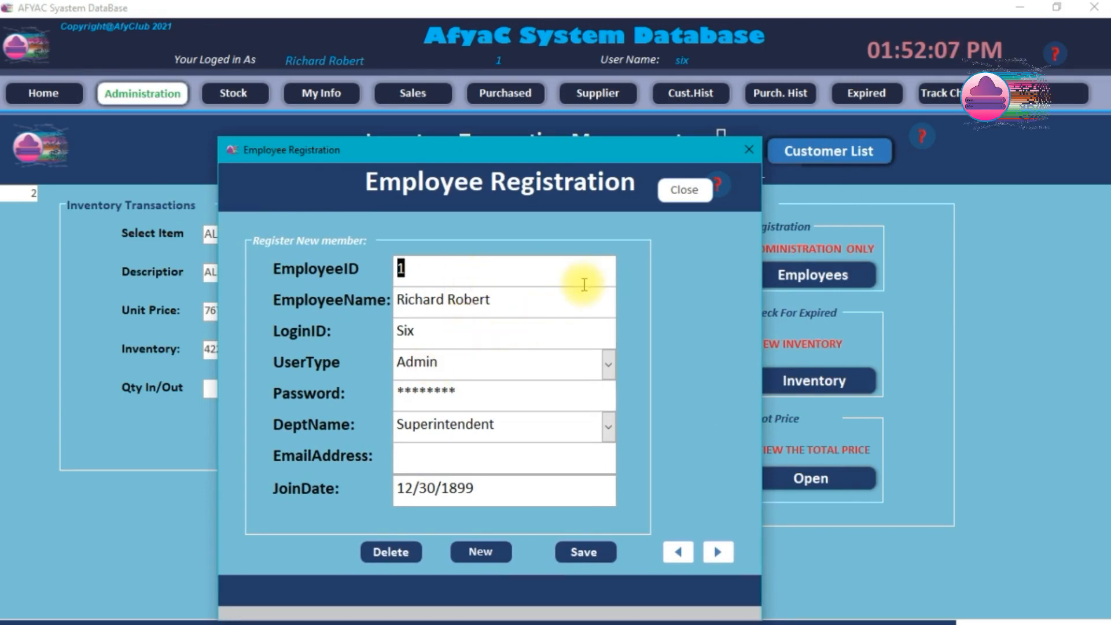
click(749, 150)
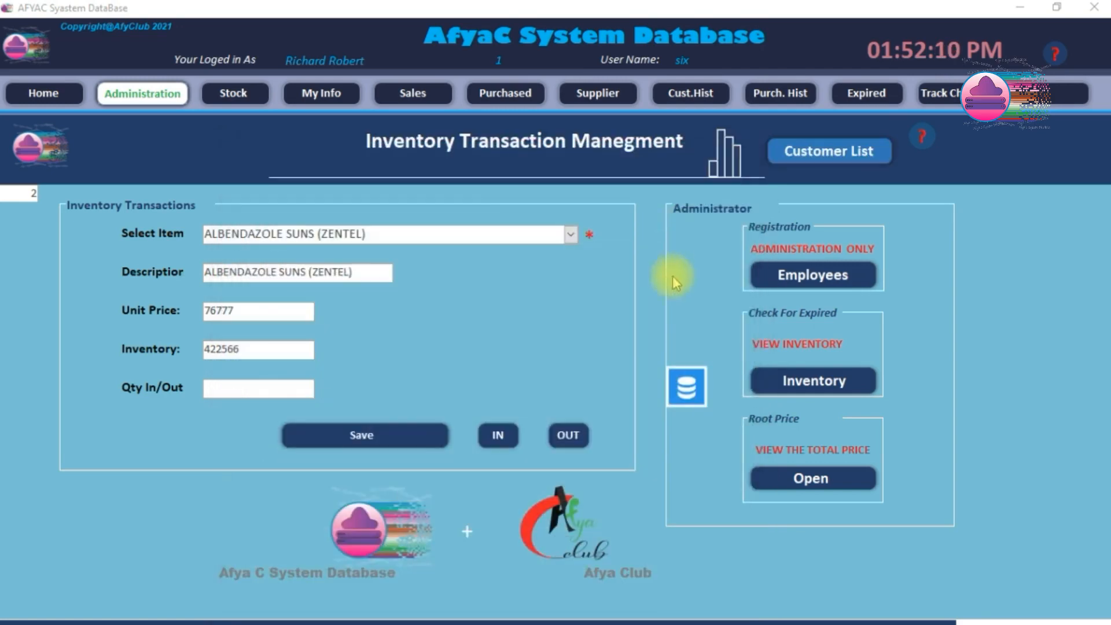
click(838, 385)
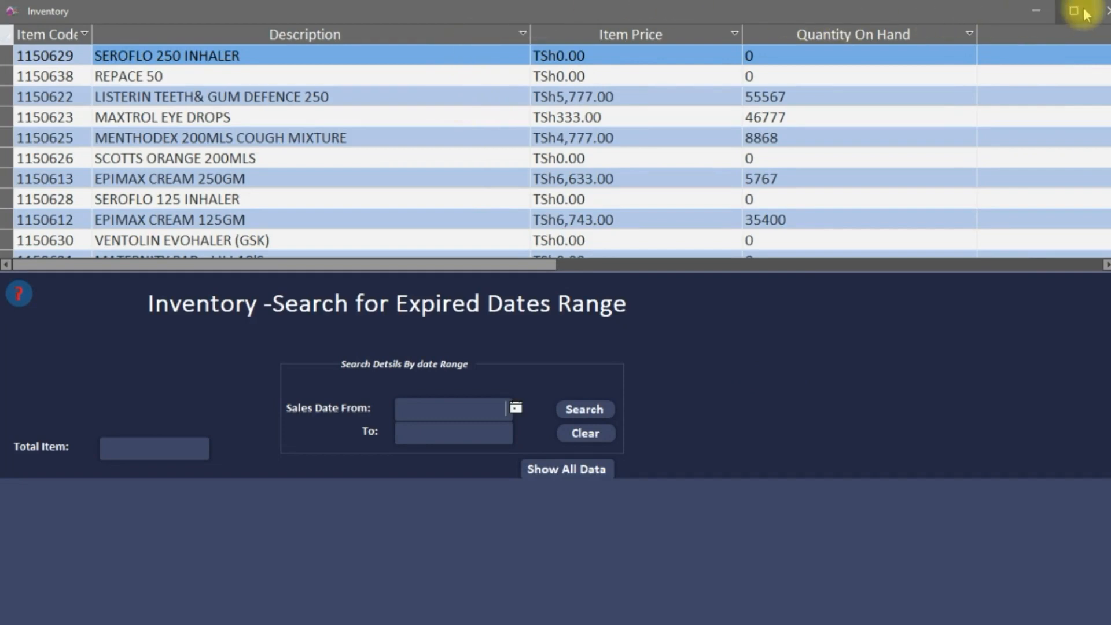
click(1105, 11)
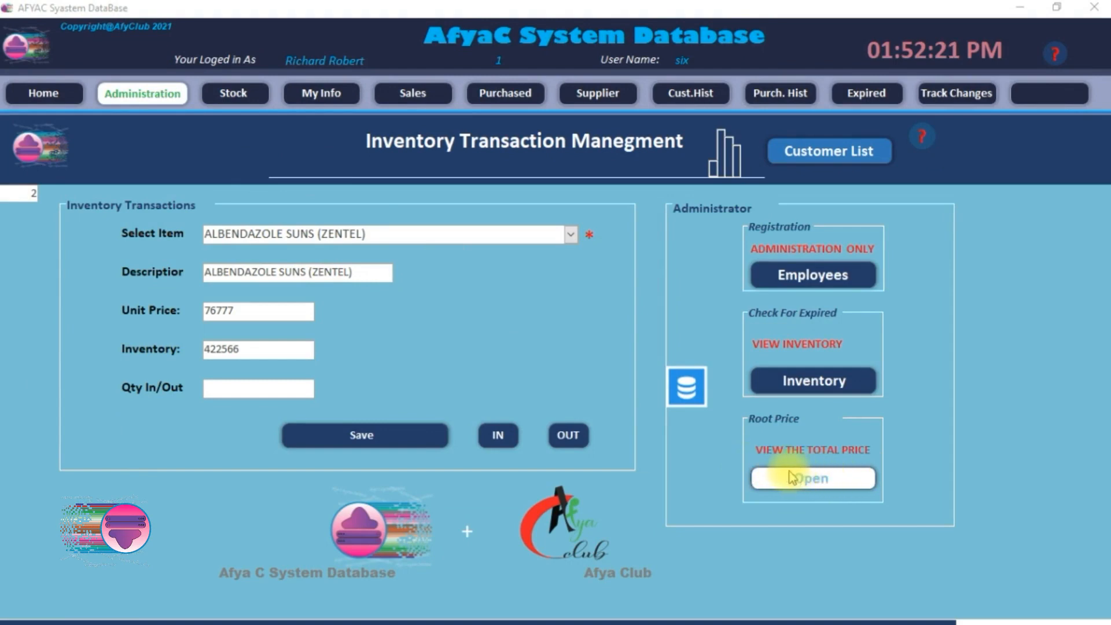
- Examine the total amount spent in inventory under Root Price, highlight the total currency figure, and close the view
click(821, 480)
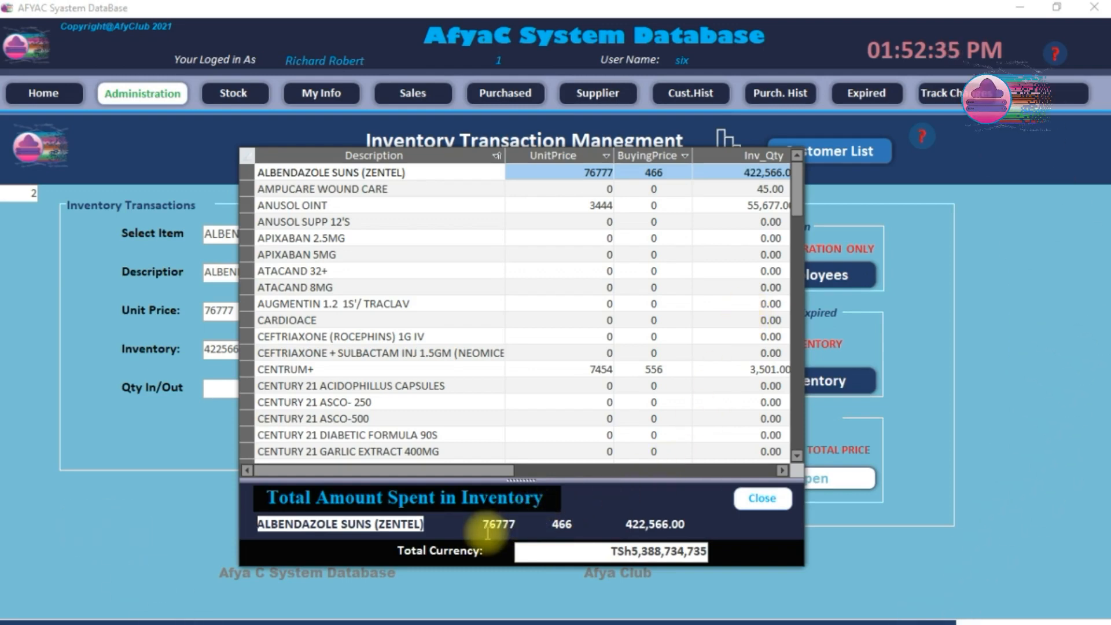
click(609, 549)
drag(608, 547, 736, 550)
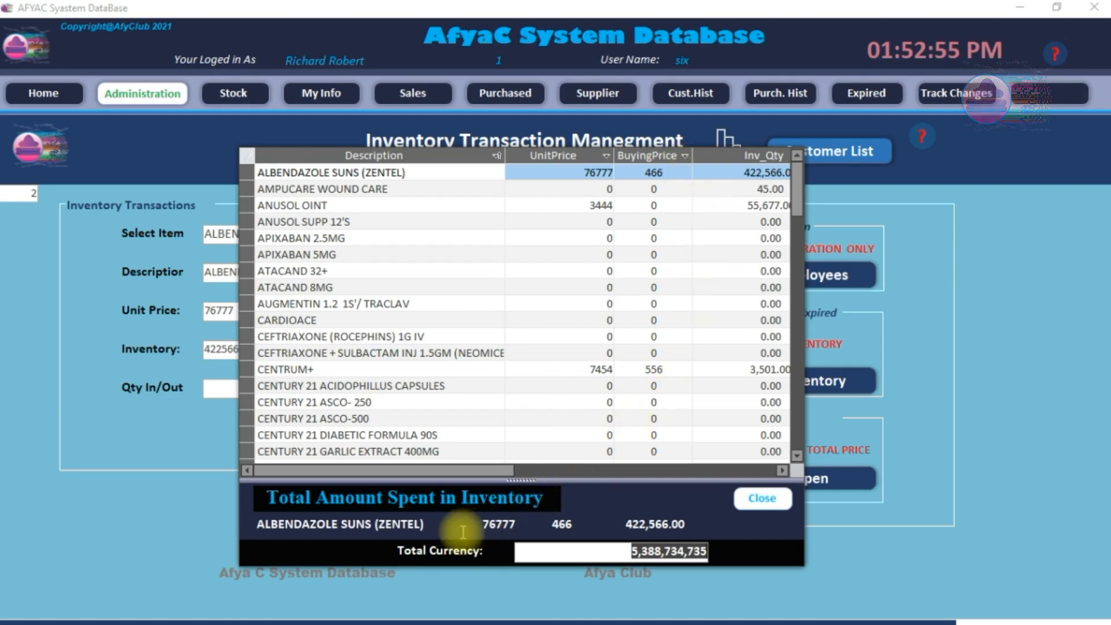
click(756, 497)
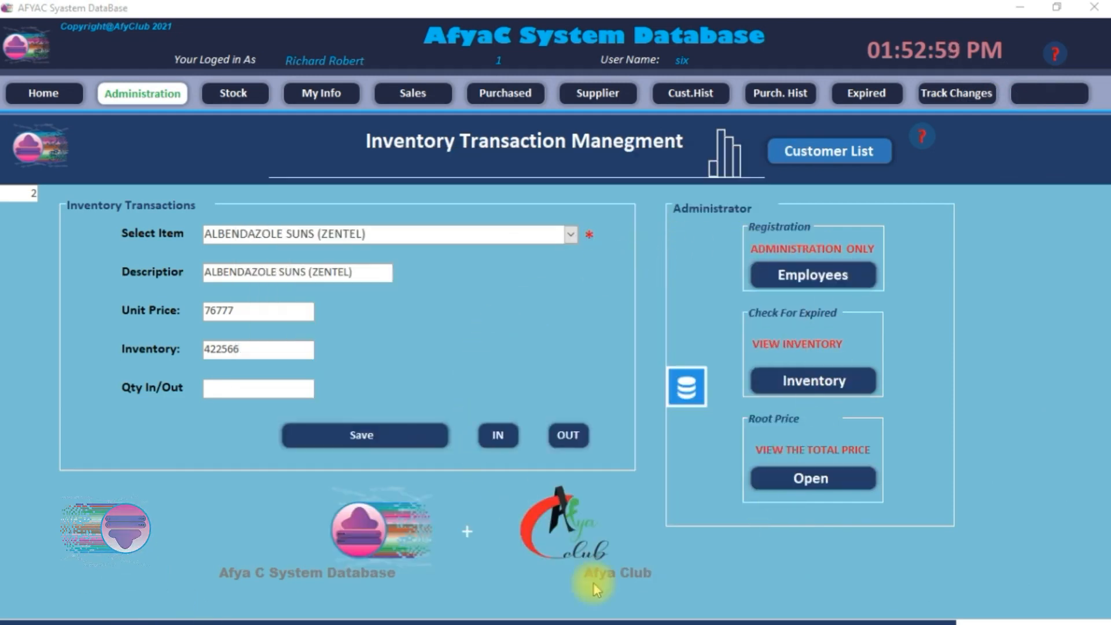
click(391, 548)
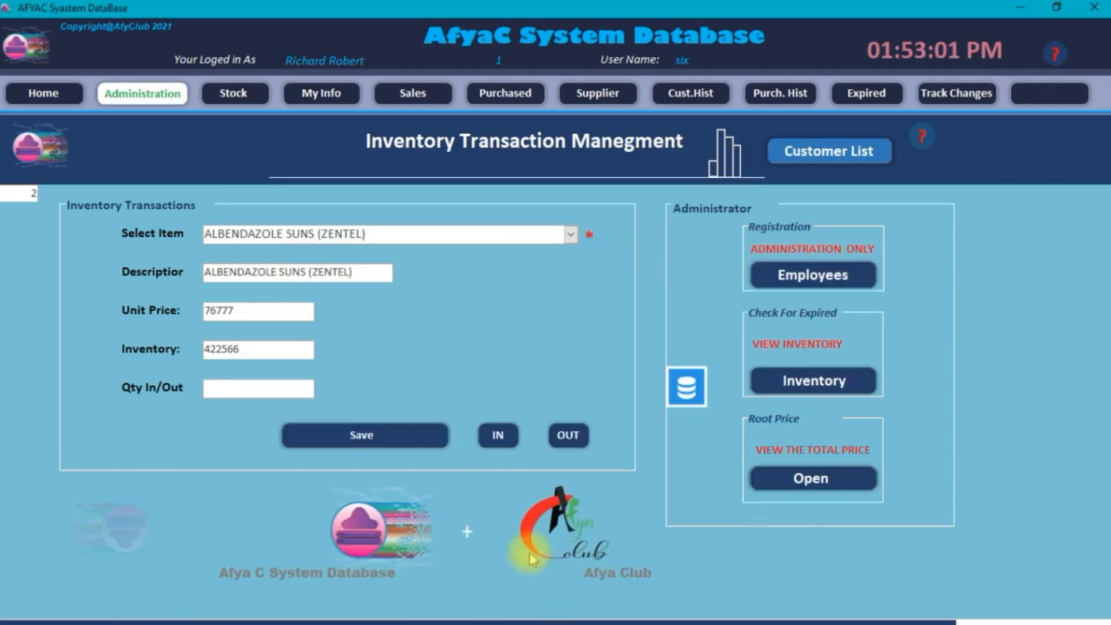